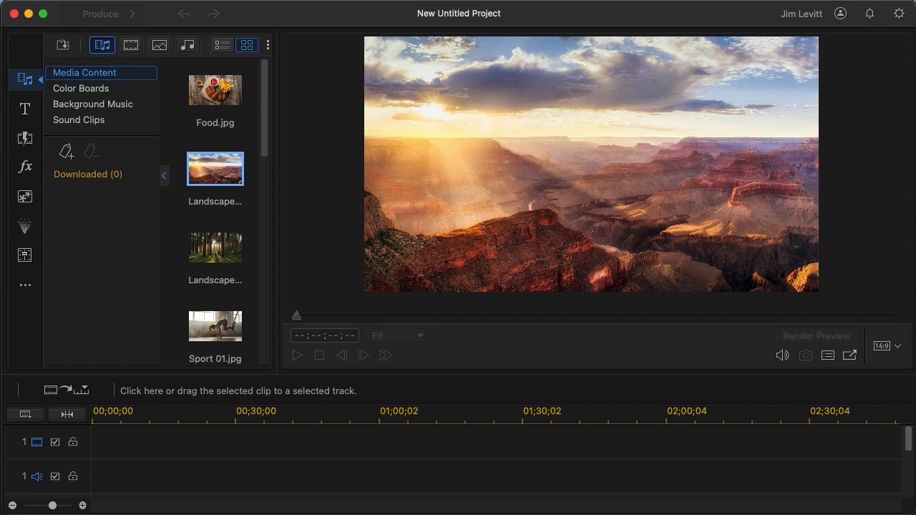
# Filter the media library to videos only and change the first skateboard clip's alias to 1.
pyautogui.click(165, 177)
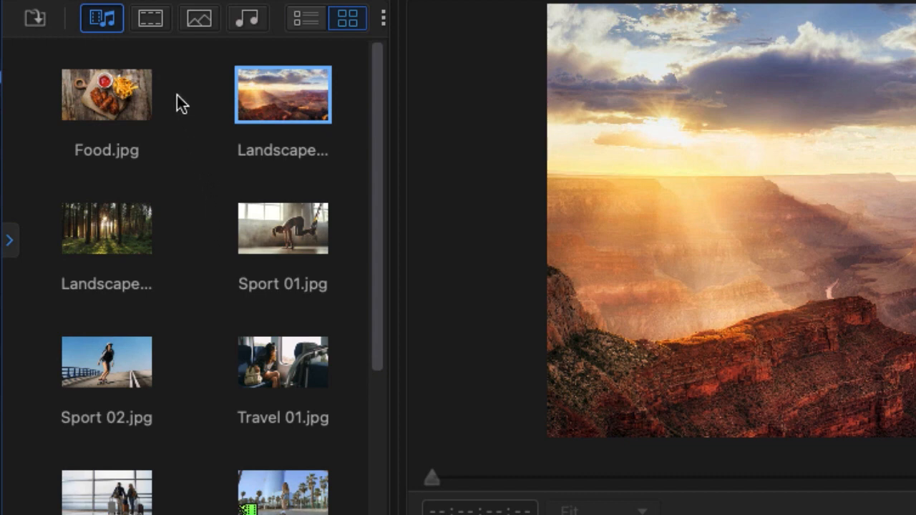
pyautogui.click(157, 27)
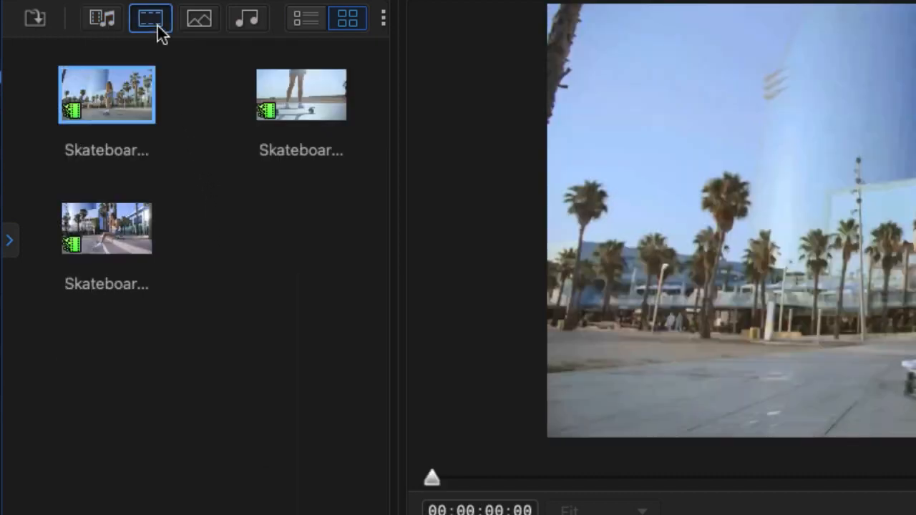
pyautogui.rightClick(113, 107)
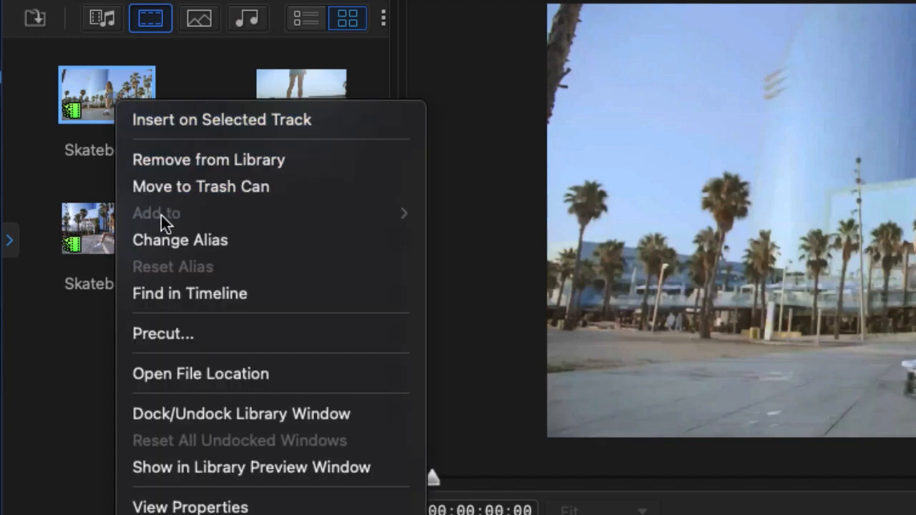
pyautogui.click(178, 240)
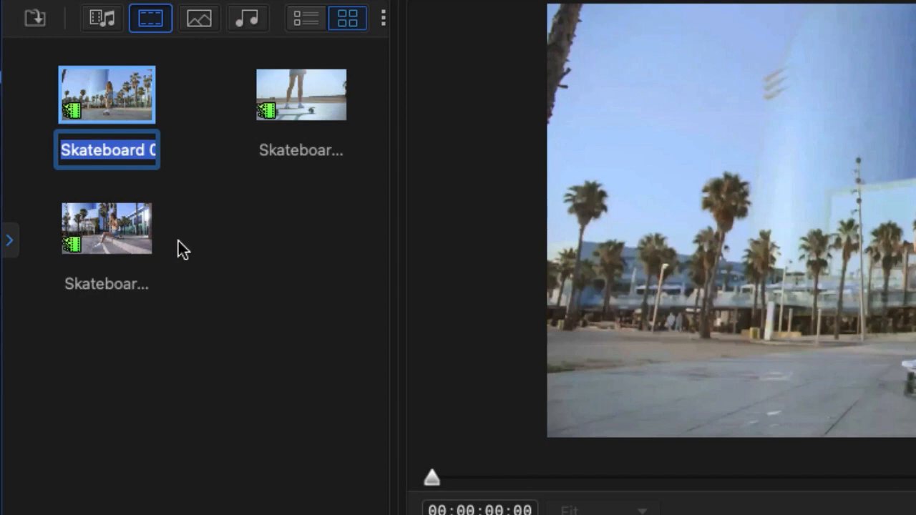
pyautogui.write('1')
pyautogui.click(234, 249)
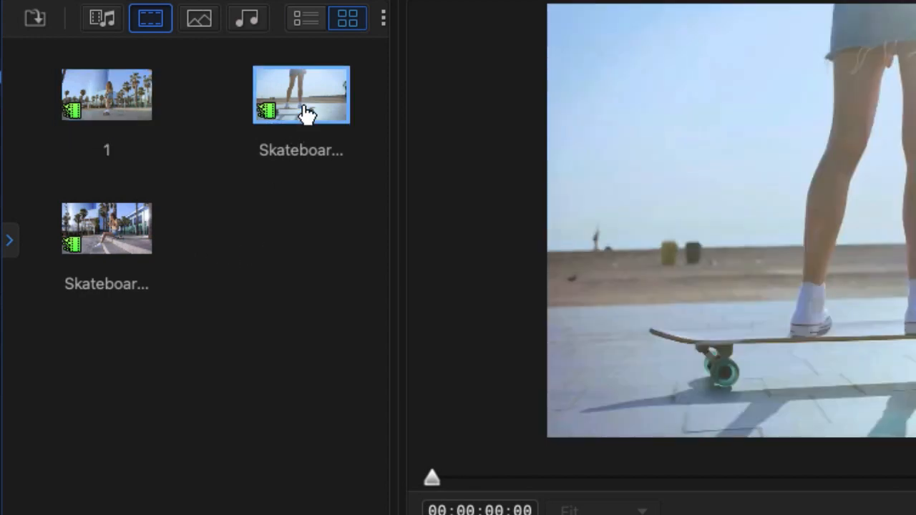
# Change the alias of the second skateboard clip, the close-up of legs on the board, to 2.
pyautogui.rightClick(304, 120)
pyautogui.click(358, 238)
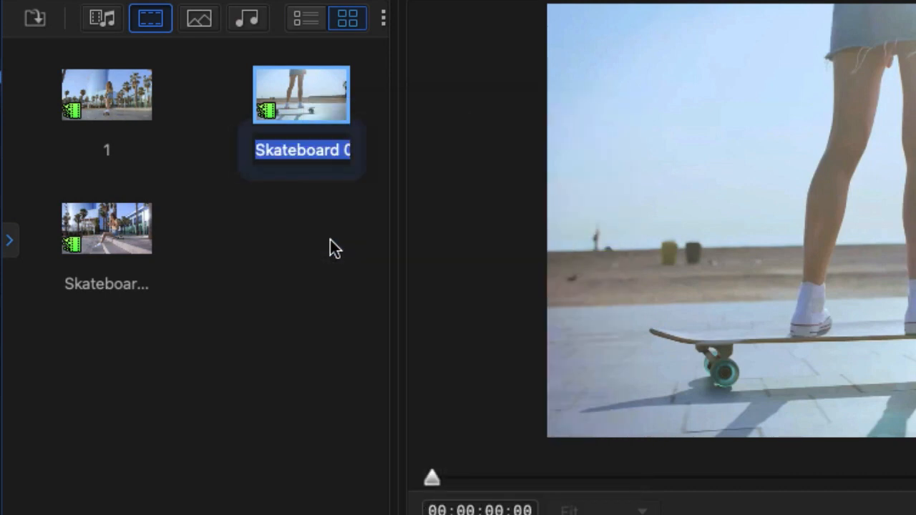
pyautogui.write('2')
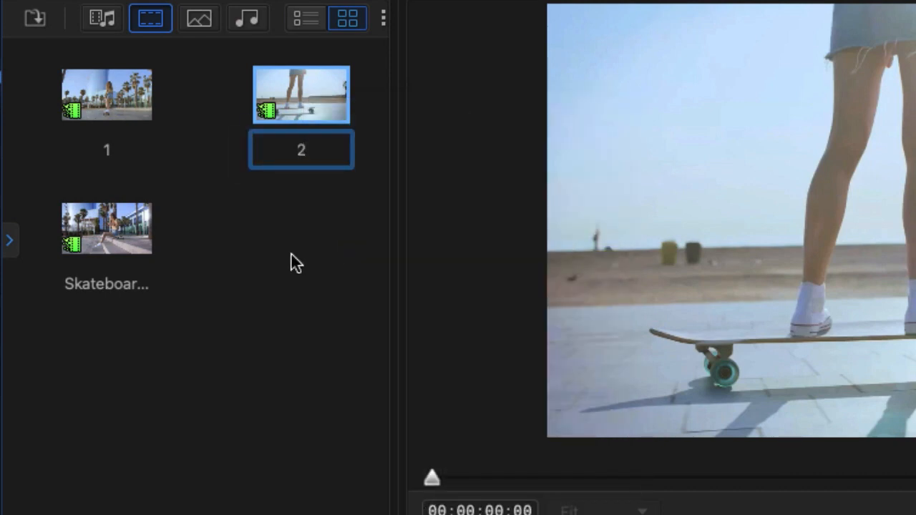
pyautogui.click(287, 254)
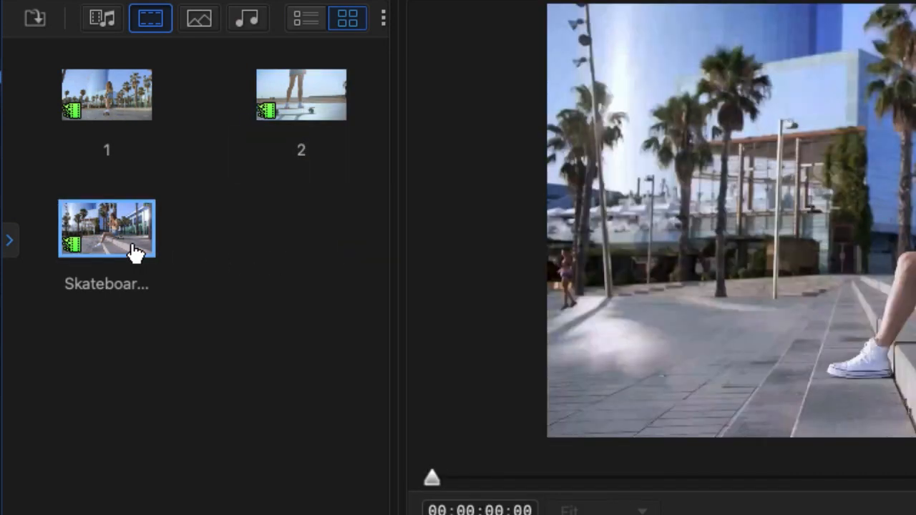
# Change the alias of the third skateboard clip, the girl sitting on the steps, to 3.
pyautogui.rightClick(131, 243)
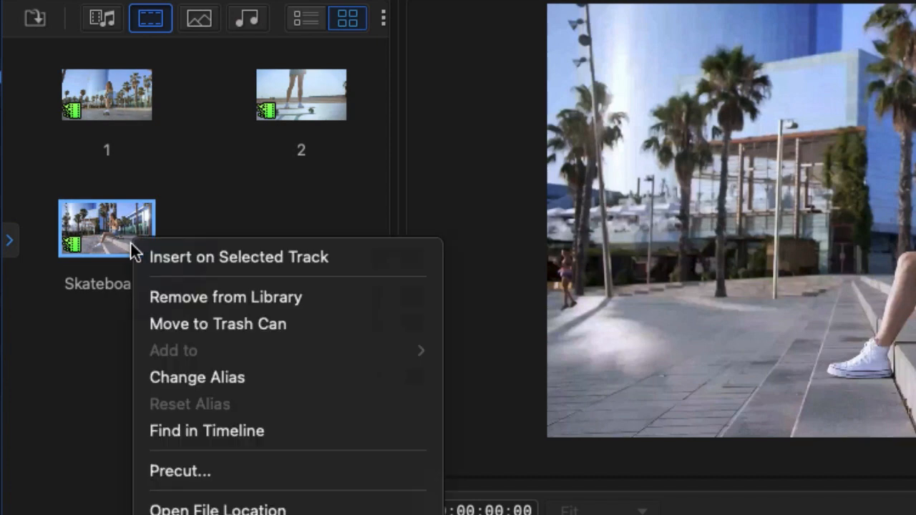
pyautogui.click(219, 375)
pyautogui.write('3')
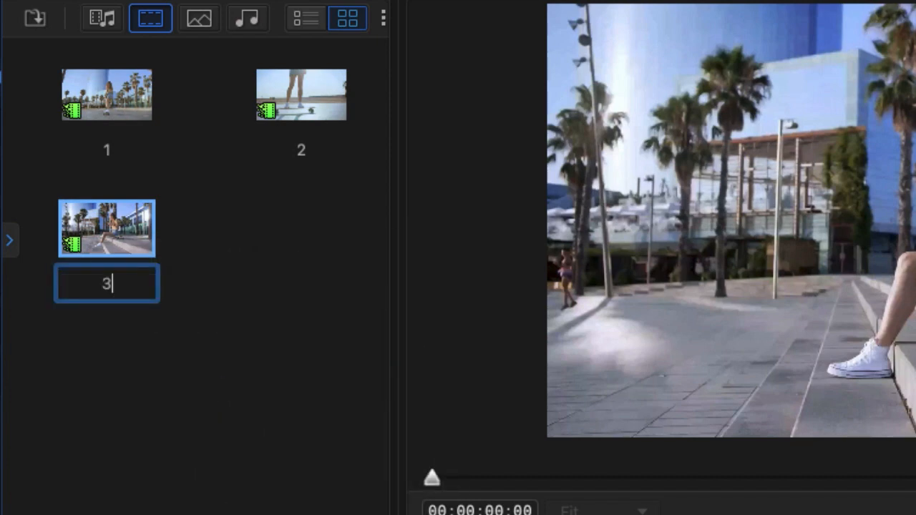
pyautogui.click(217, 383)
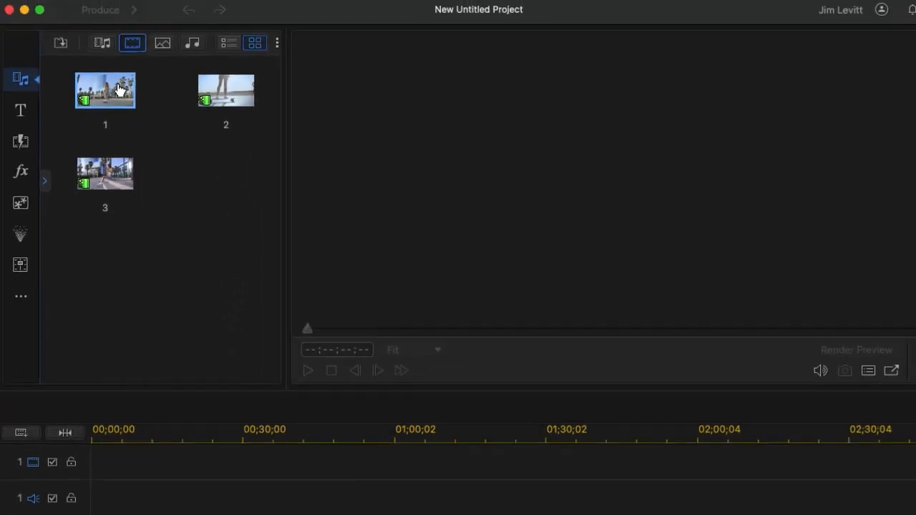
# Place clip 1 at the start of video track 1 with clip 3 directly after it, and fit the timeline around both.
pyautogui.moveTo(114, 94); pyautogui.dragTo(87, 438)
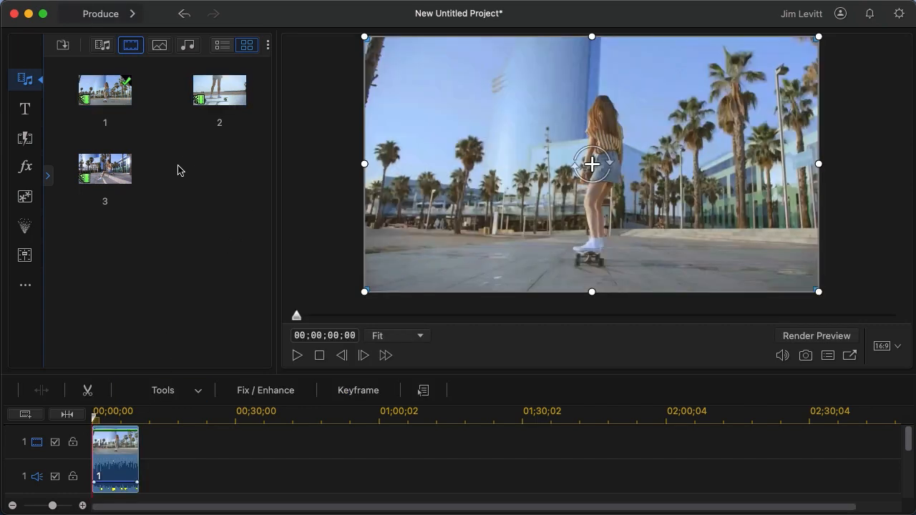
pyautogui.moveTo(114, 174); pyautogui.dragTo(143, 461)
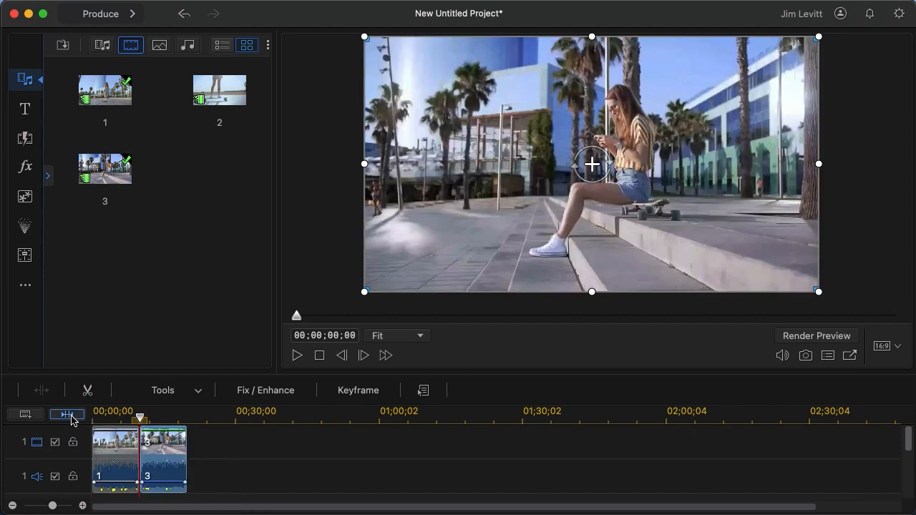
pyautogui.click(71, 415)
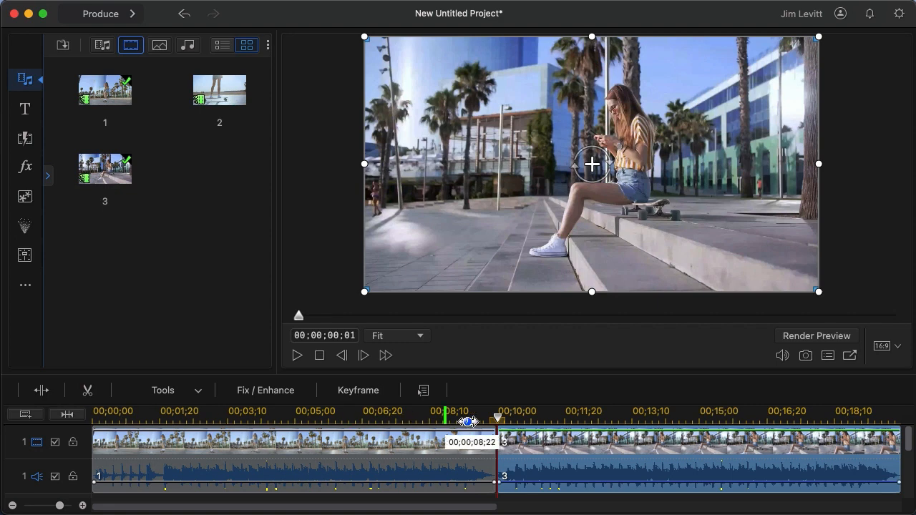
pyautogui.moveTo(458, 417); pyautogui.dragTo(429, 413)
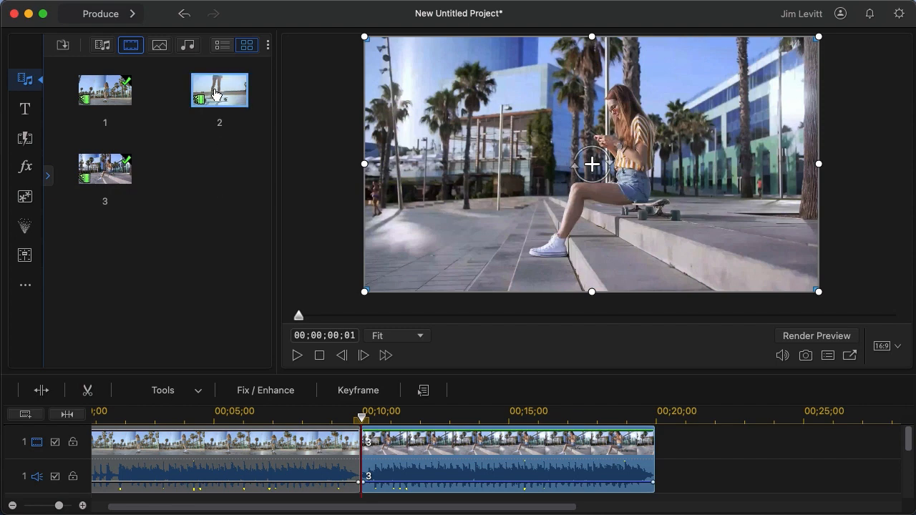
# Drop clip 2 at the start of clip 3 on track 1 using Overwrite, and undo the overwrite.
pyautogui.moveTo(218, 93); pyautogui.dragTo(365, 455)
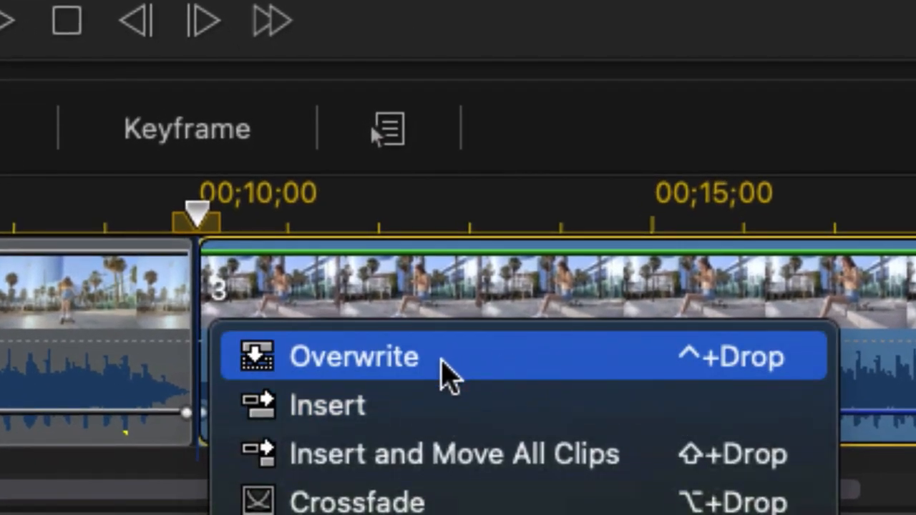
pyautogui.click(442, 361)
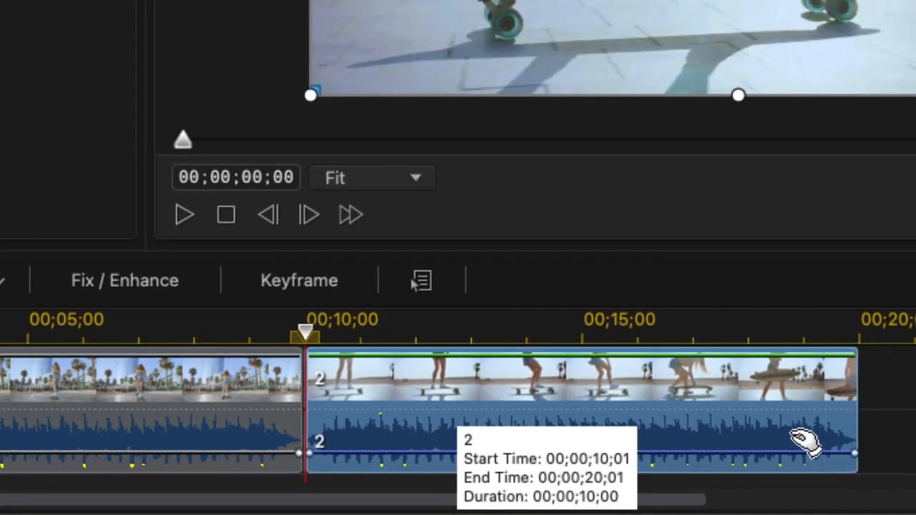
pyautogui.hotkey('ctrl', 'z')
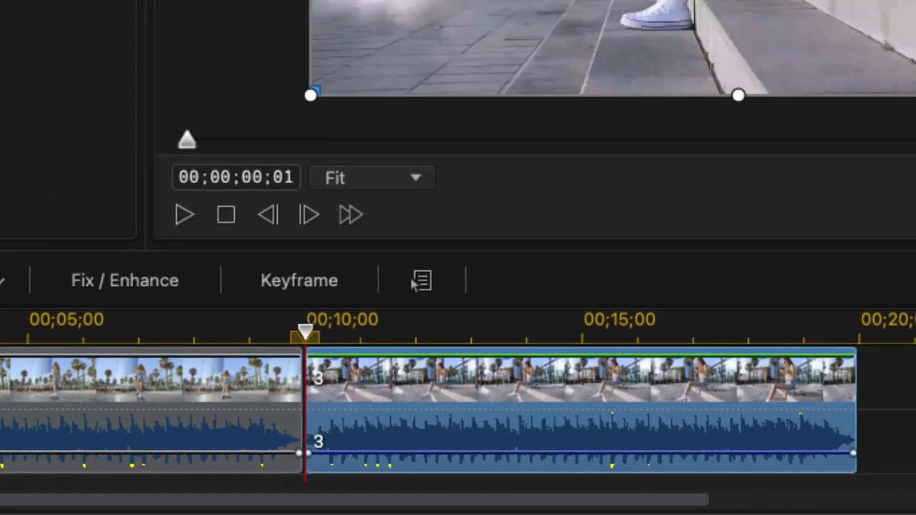
# Insert clip 2 between clips 1 and 3 on track 1 using Insert, and take it back out.
pyautogui.moveTo(413, 283); pyautogui.dragTo(306, 387)
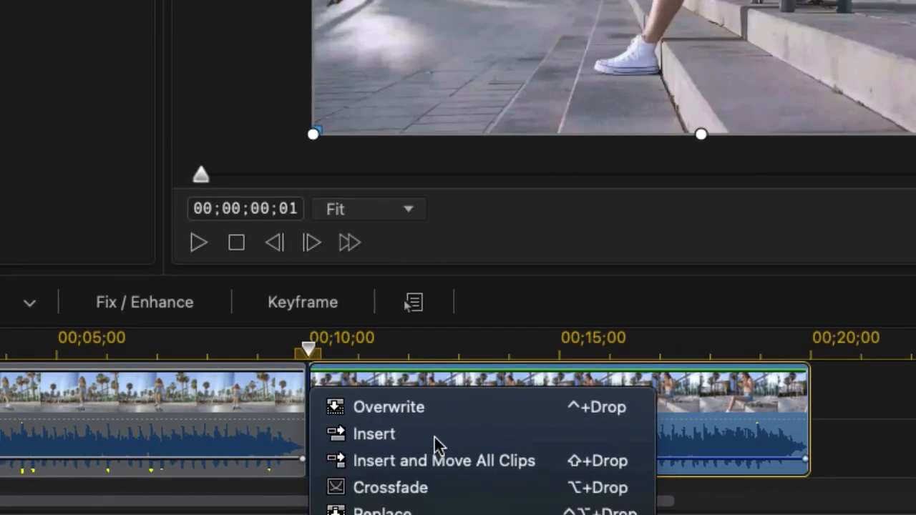
pyautogui.click(443, 427)
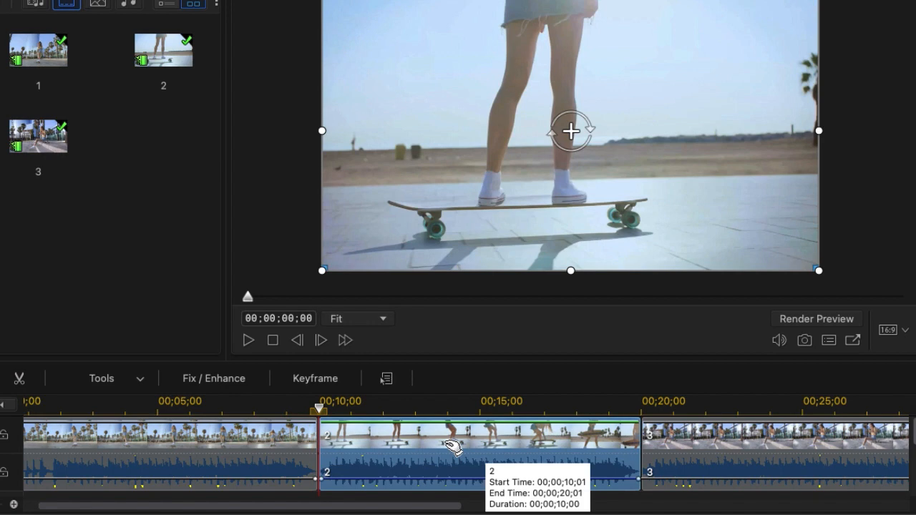
pyautogui.press('Delete')
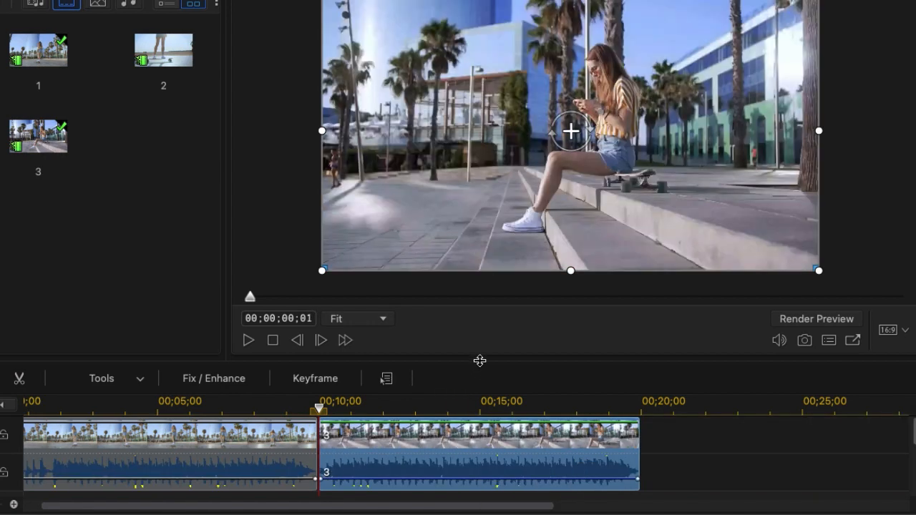
# Add the forest photo Landscape 02 to video track 2 and the Default title to video track 3, both starting where clip 3 ends.
pyautogui.moveTo(479, 360); pyautogui.dragTo(439, 208)
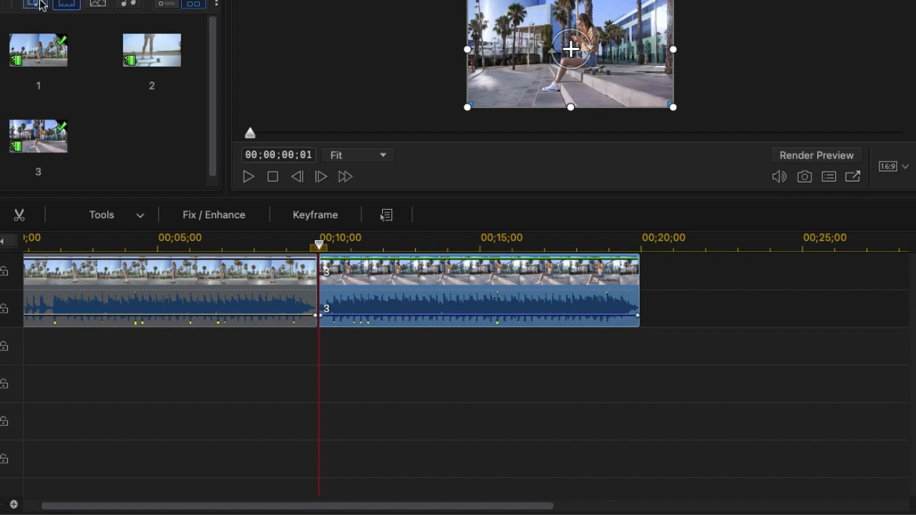
pyautogui.click(97, 5)
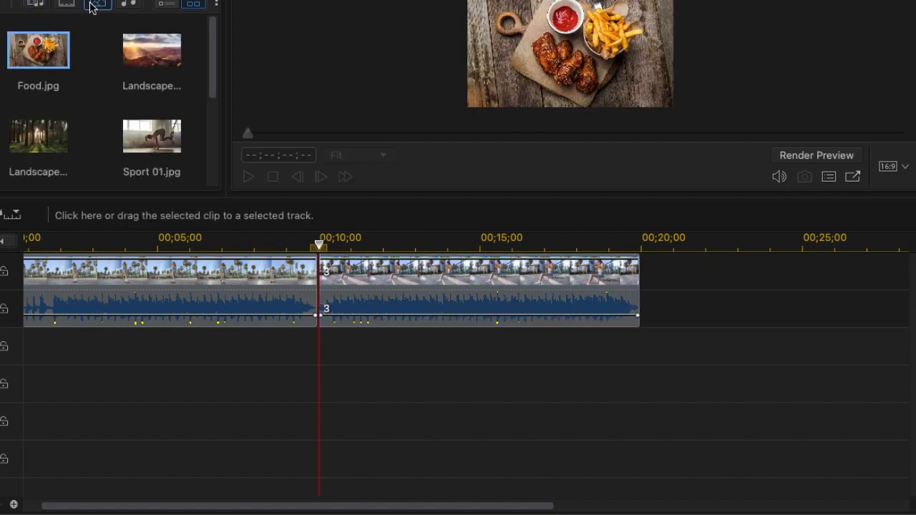
pyautogui.moveTo(49, 139); pyautogui.dragTo(644, 384)
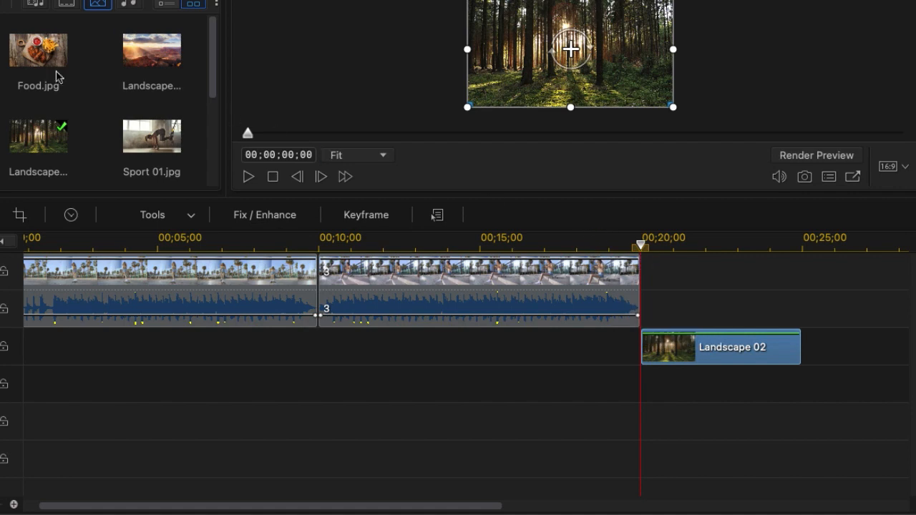
pyautogui.click(15, 88)
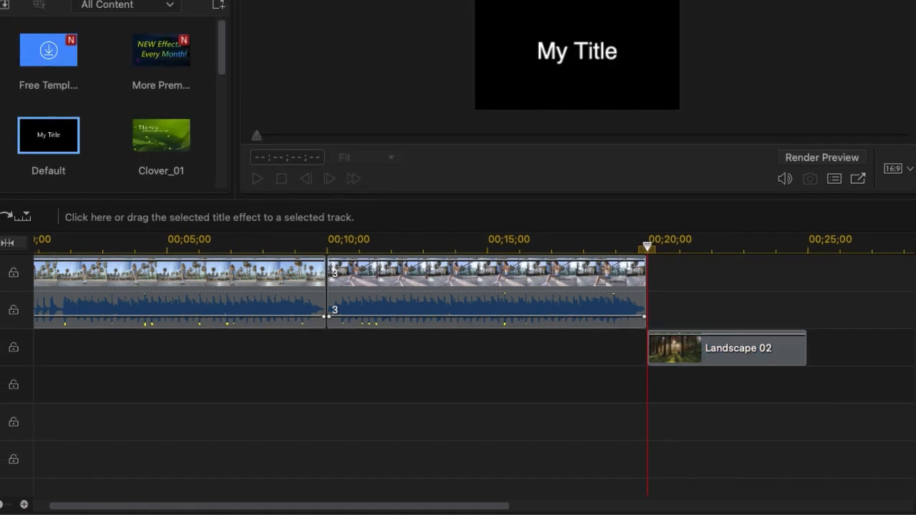
pyautogui.moveTo(114, 156); pyautogui.dragTo(685, 434)
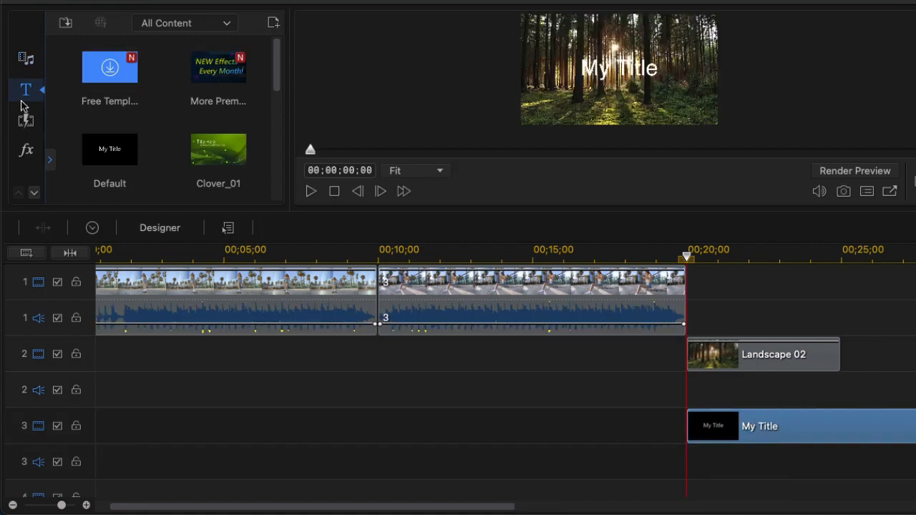
# Add the Mahoroba music clip to audio track 3, starting slightly after the beginning of the title.
pyautogui.click(25, 59)
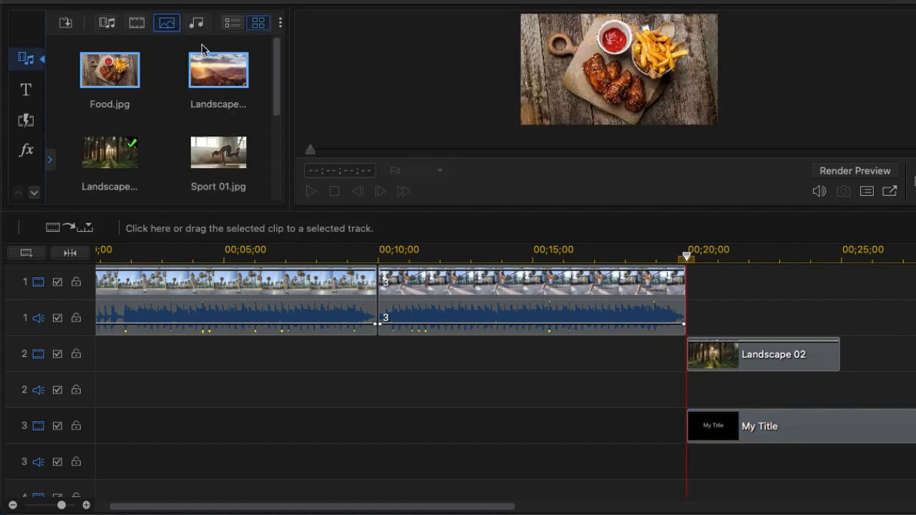
pyautogui.click(197, 24)
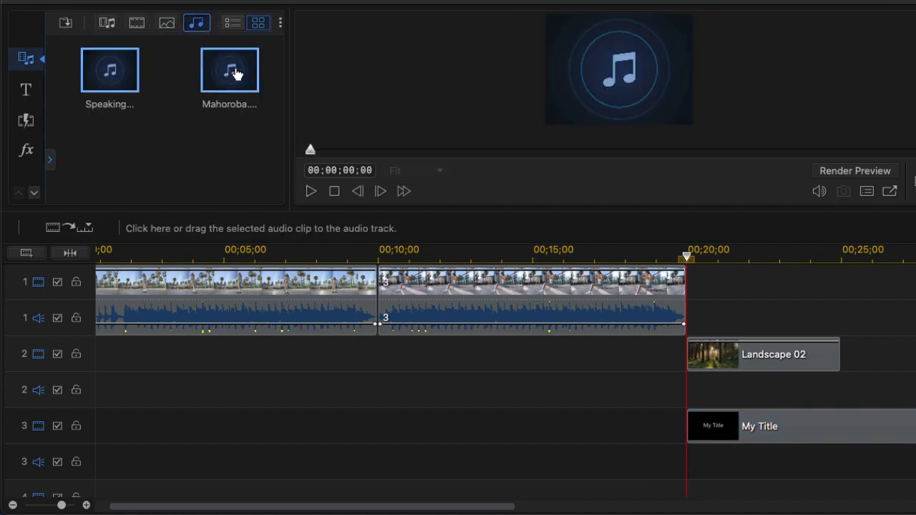
pyautogui.moveTo(235, 74); pyautogui.dragTo(711, 463)
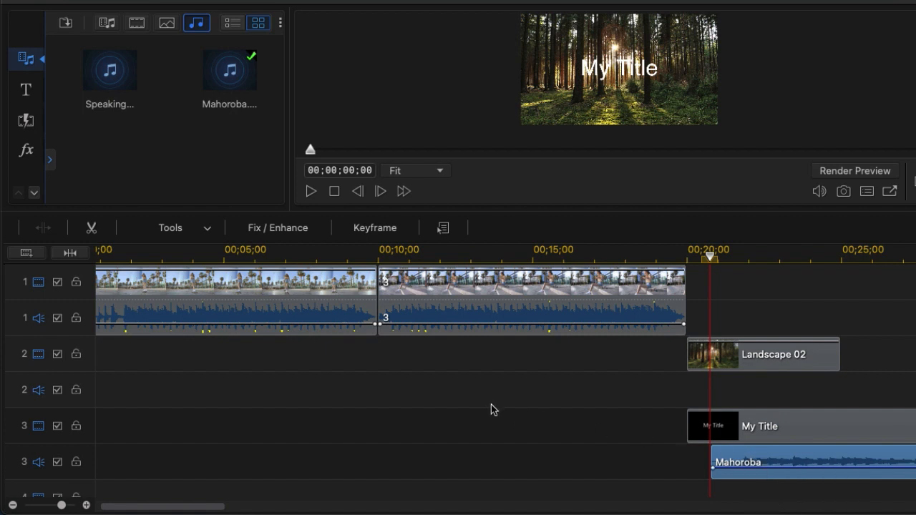
# Insert clip 2 between clips 1 and 3 on track 1 using the Insert option, leaving the other tracks in place.
pyautogui.click(136, 25)
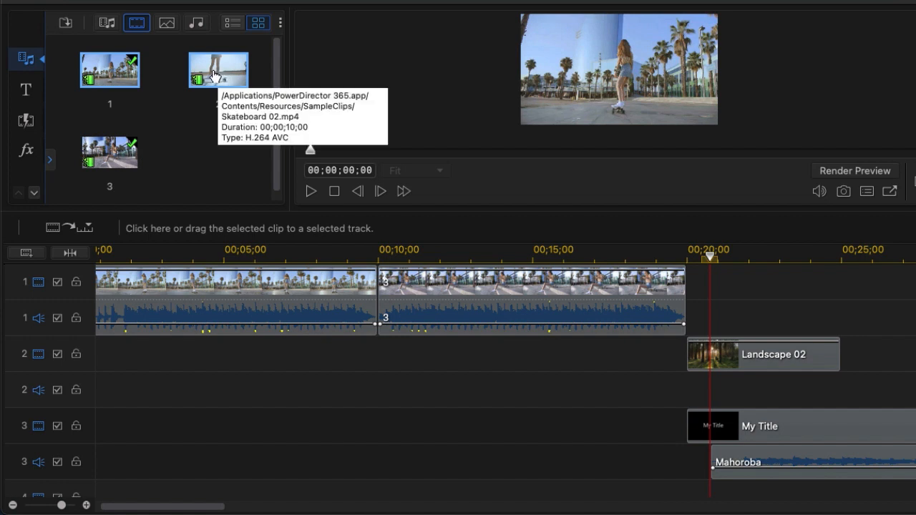
pyautogui.moveTo(218, 75); pyautogui.dragTo(377, 279)
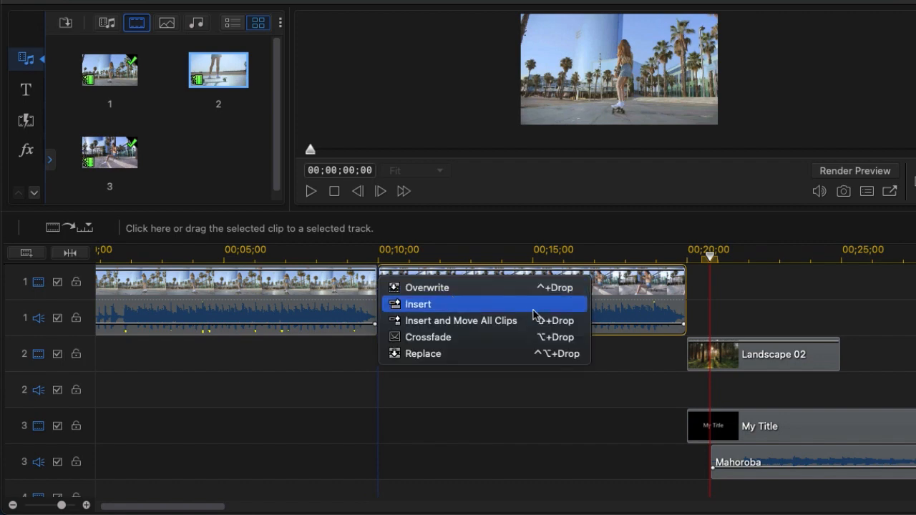
pyautogui.click(466, 307)
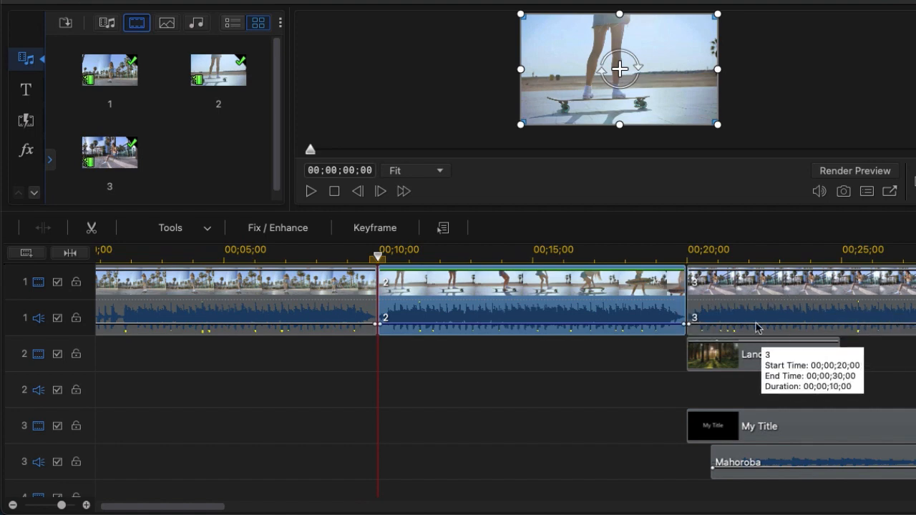
# Play the timeline from near the end of clip 2 into the photo and title to check their timing.
pyautogui.click(659, 248)
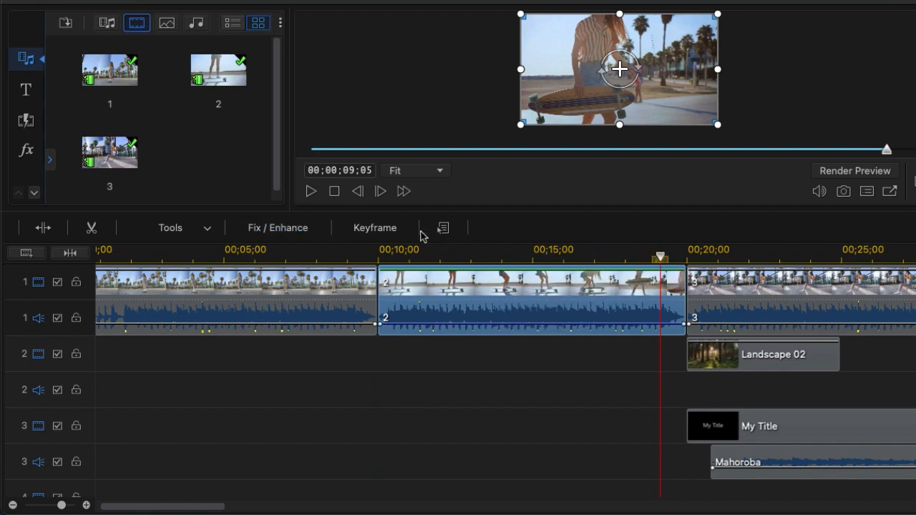
pyautogui.click(311, 192)
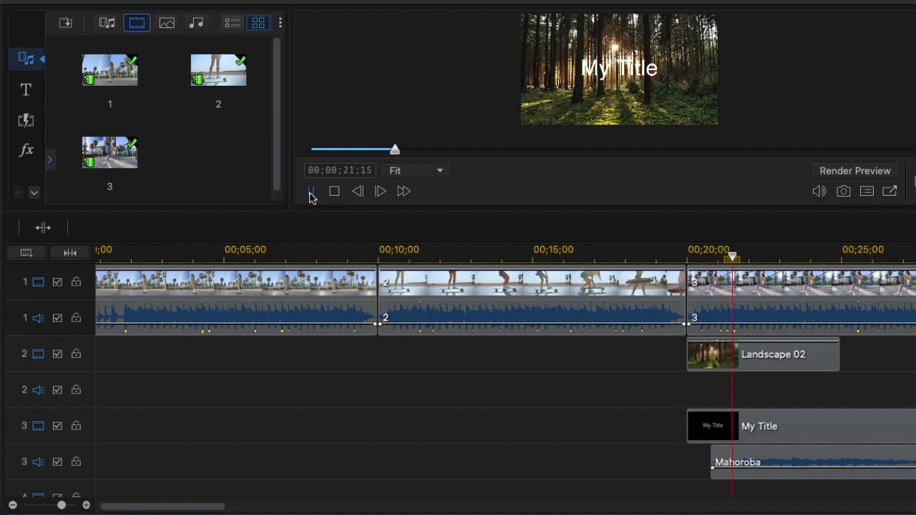
pyautogui.click(311, 191)
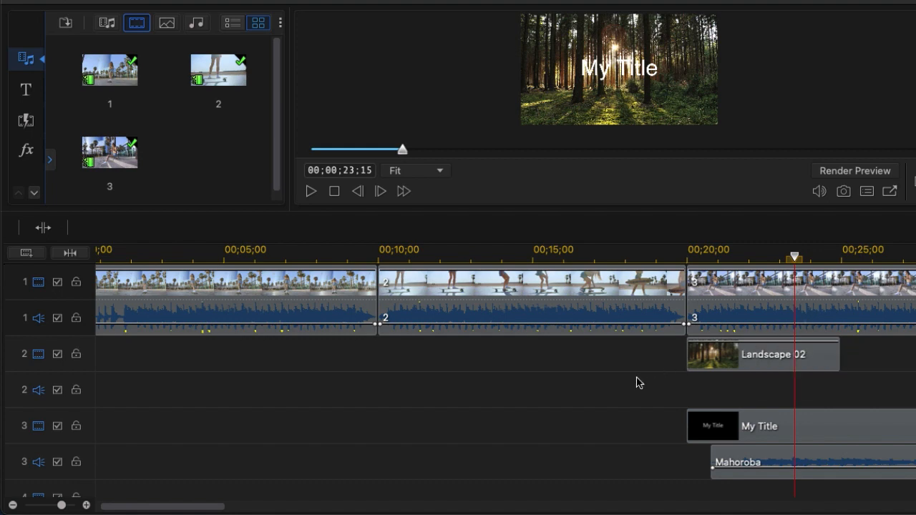
# Undo the last insertion of clip 2 and place it between clips 1 and 3 on track 1 using Insert and Move All Clips.
pyautogui.press('super+z')
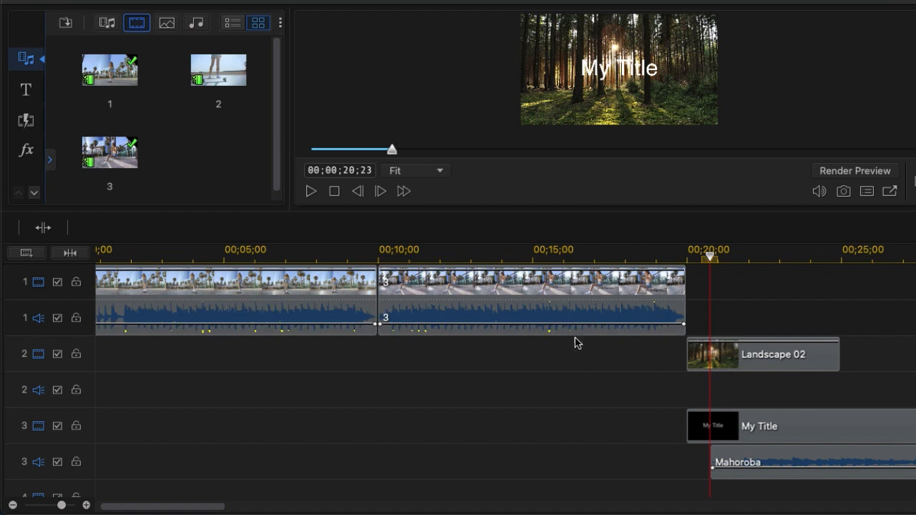
pyautogui.click(213, 77)
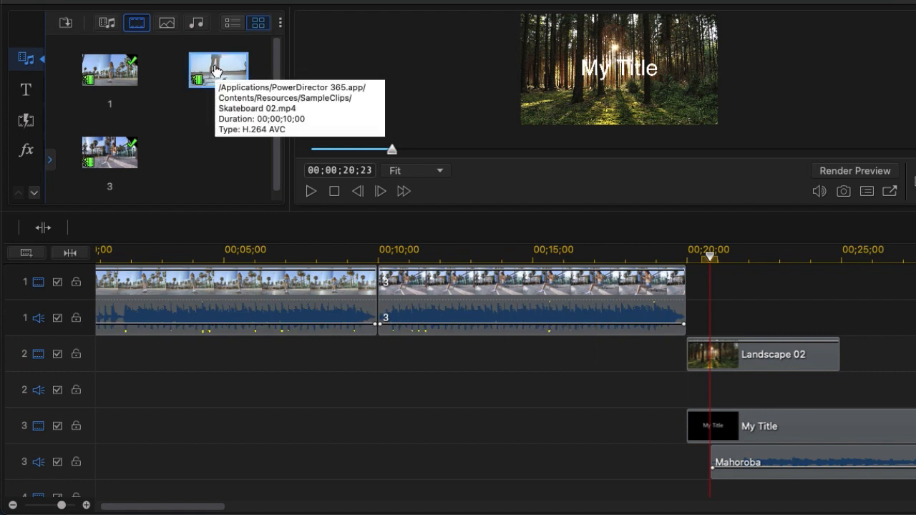
pyautogui.moveTo(214, 71); pyautogui.dragTo(373, 282)
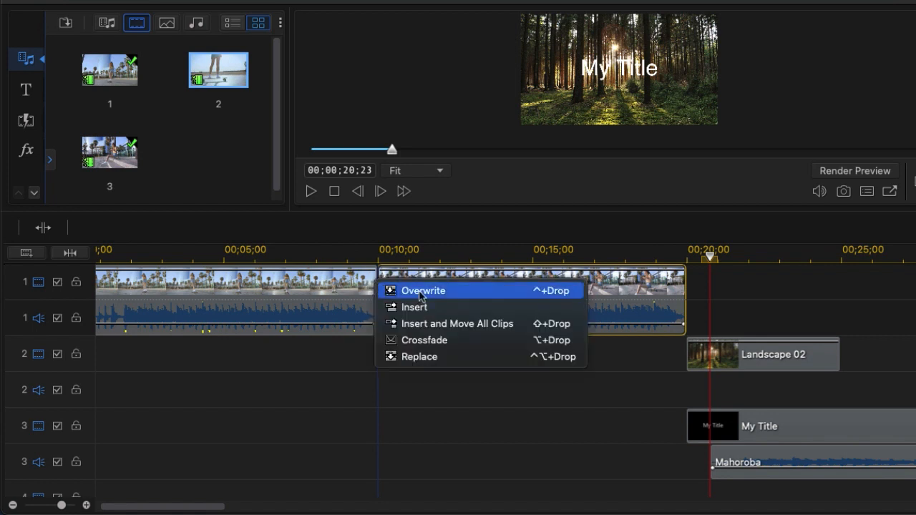
pyautogui.click(450, 325)
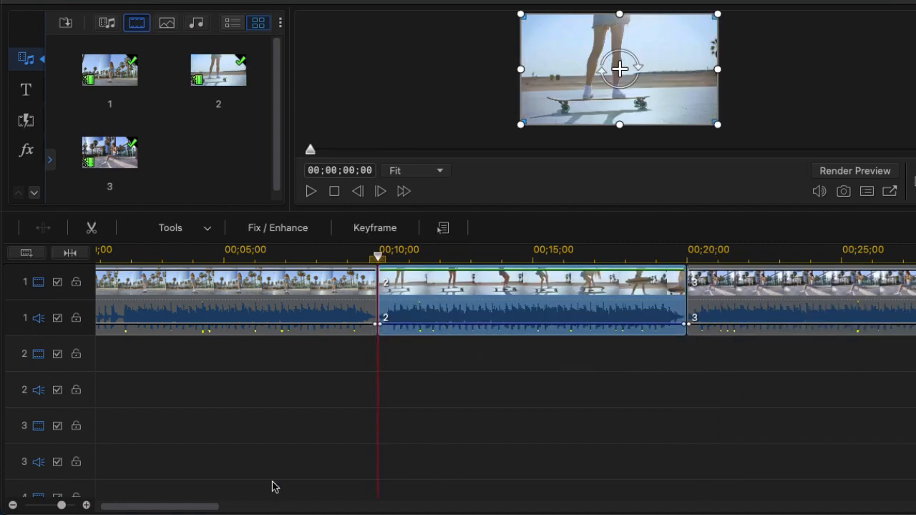
pyautogui.click(77, 254)
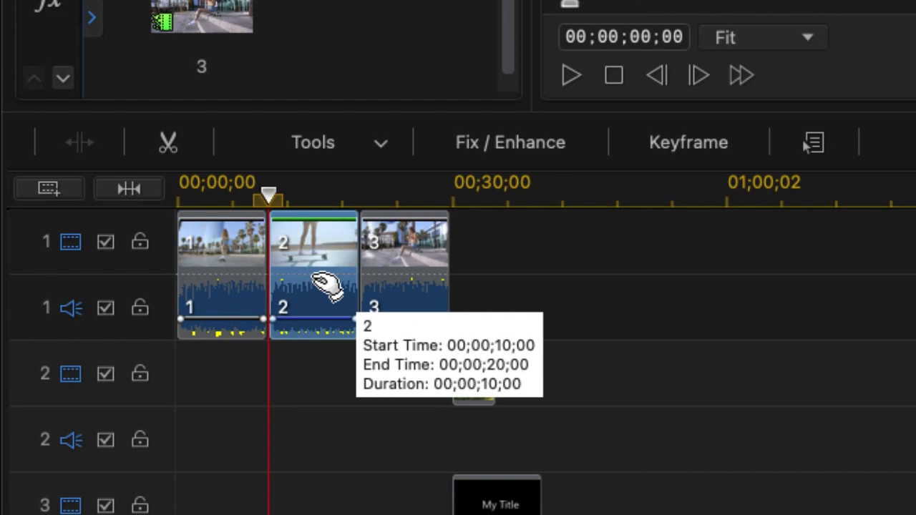
# Delete clip 2 from track 1 using Remove and Leave Gap, and undo the removal.
pyautogui.press('BackSpace')
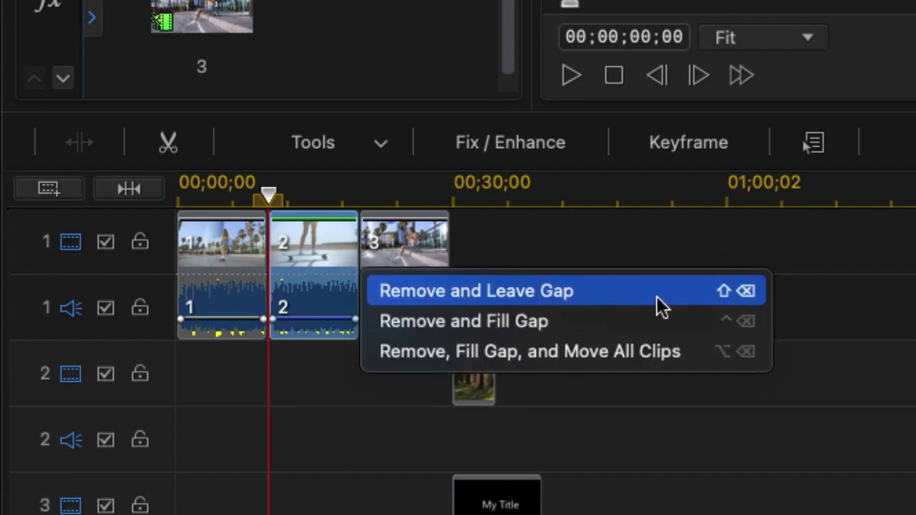
pyautogui.click(461, 290)
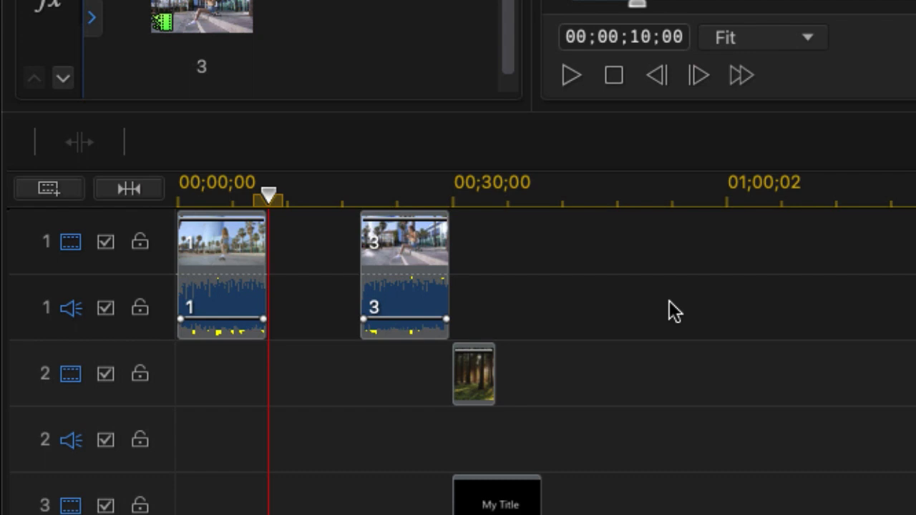
pyautogui.hotkey('ctrl', 'z')
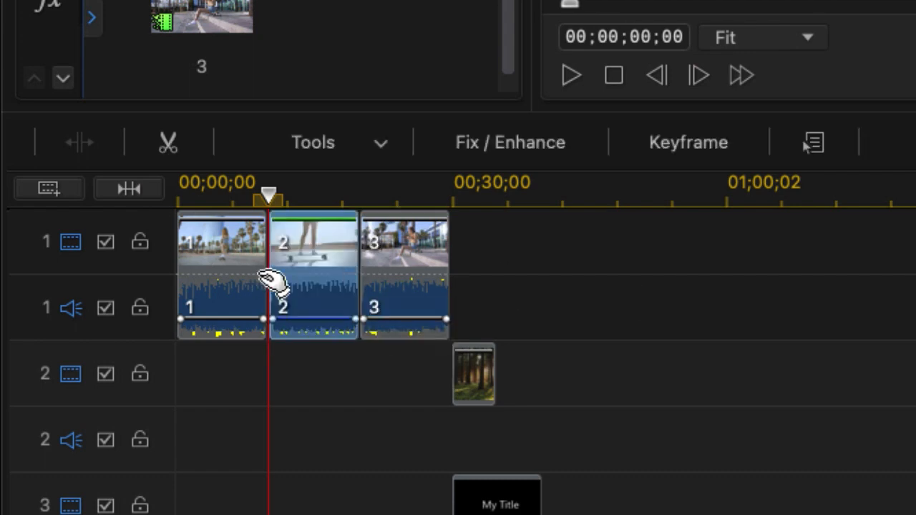
# Delete clip 2 using Remove and Fill Gap so only track 1 shifts, and undo the removal.
pyautogui.press('Delete')
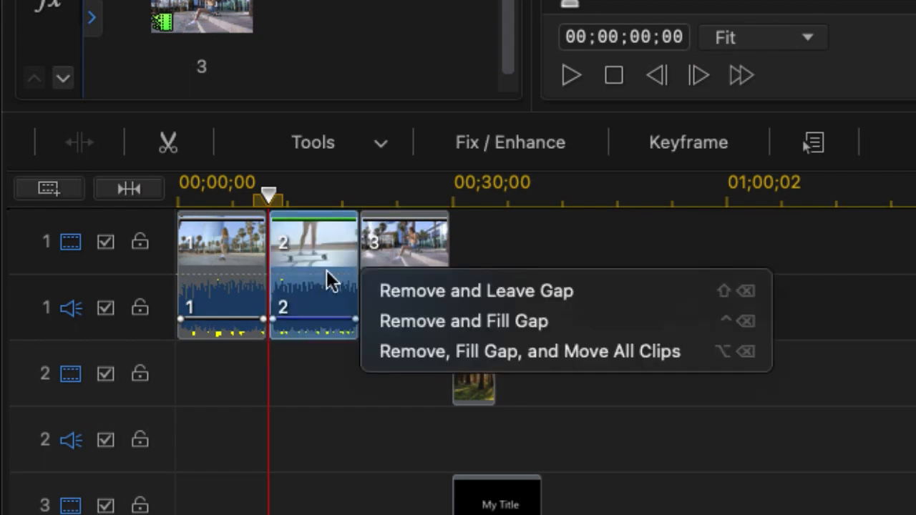
pyautogui.click(552, 325)
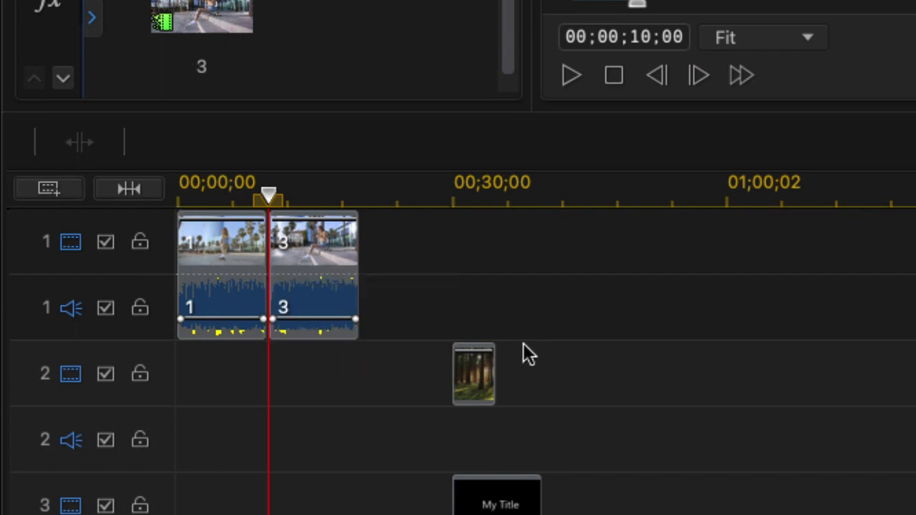
pyautogui.moveTo(349, 310)
pyautogui.moveTo(465, 344)
pyautogui.moveTo(349, 292)
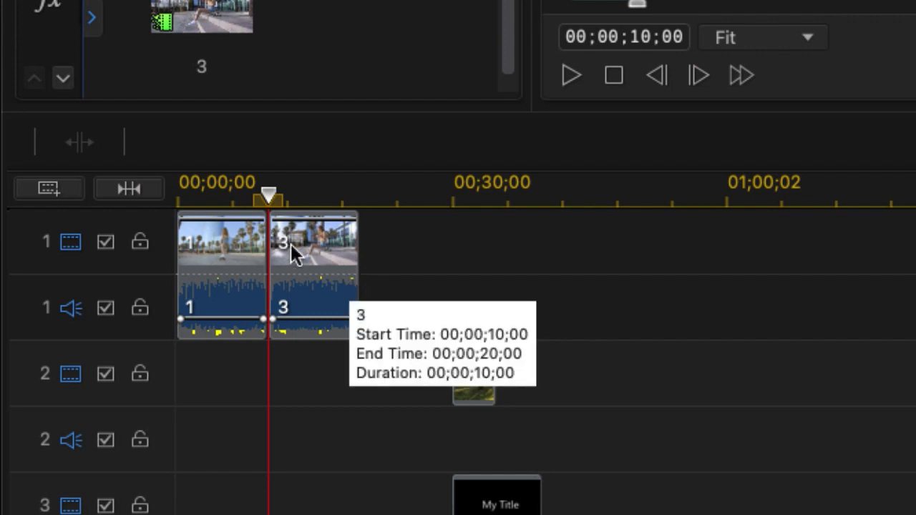
pyautogui.press('super+z')
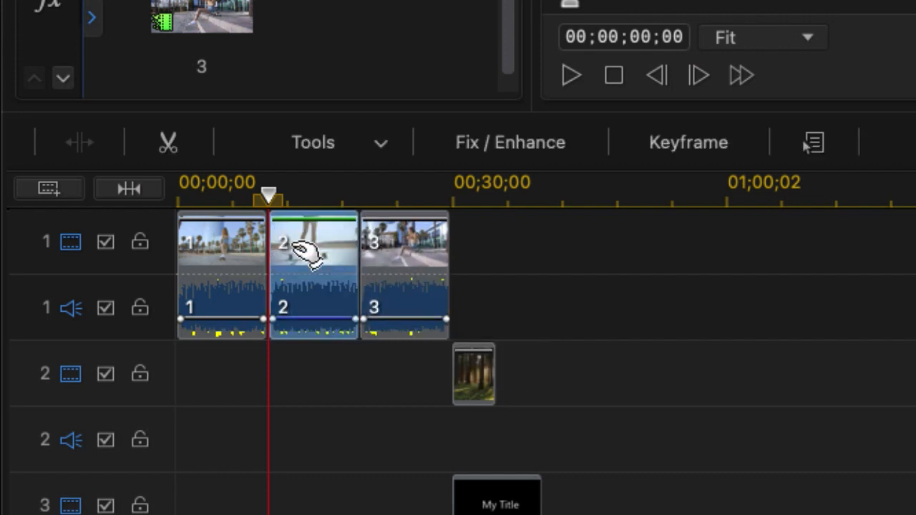
# Delete clip 2 twice using Remove, Fill Gap, and Move All Clips, undoing the removal each time.
pyautogui.press('BackSpace')
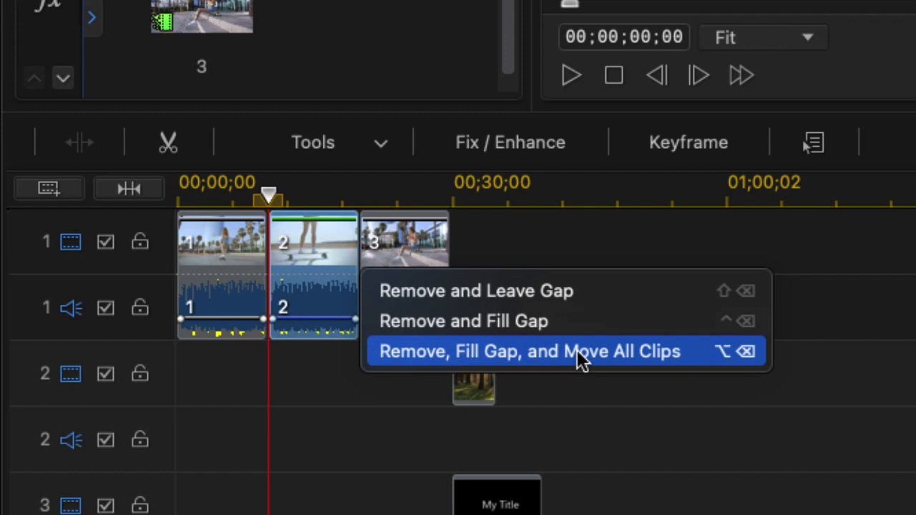
pyautogui.click(578, 350)
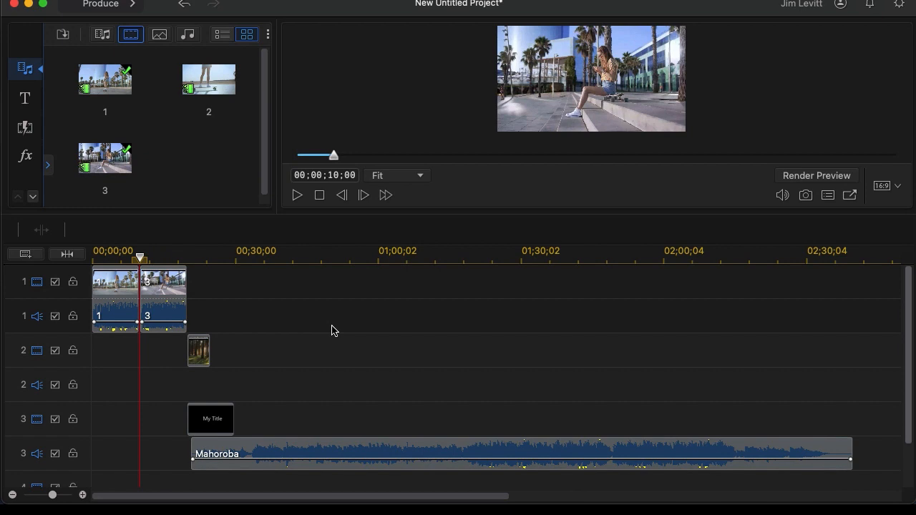
pyautogui.press('super+z')
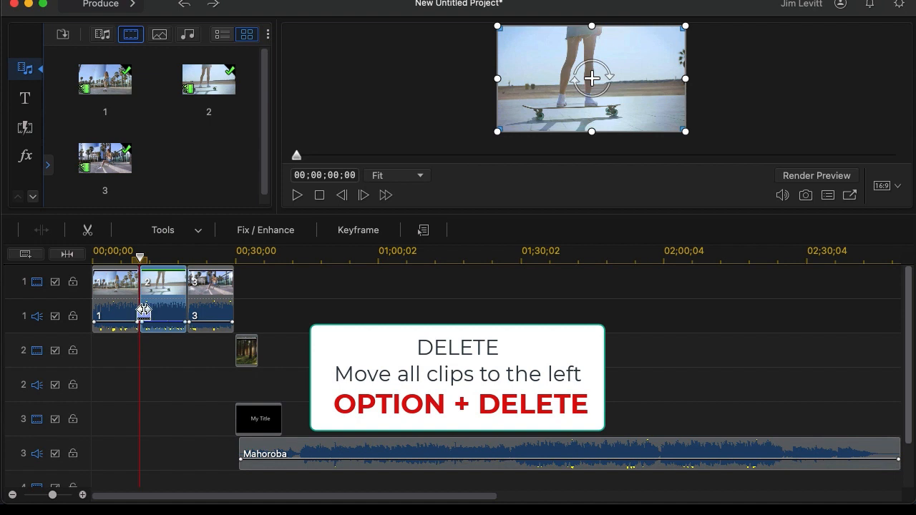
pyautogui.hotkey('alt', 'BackSpace')
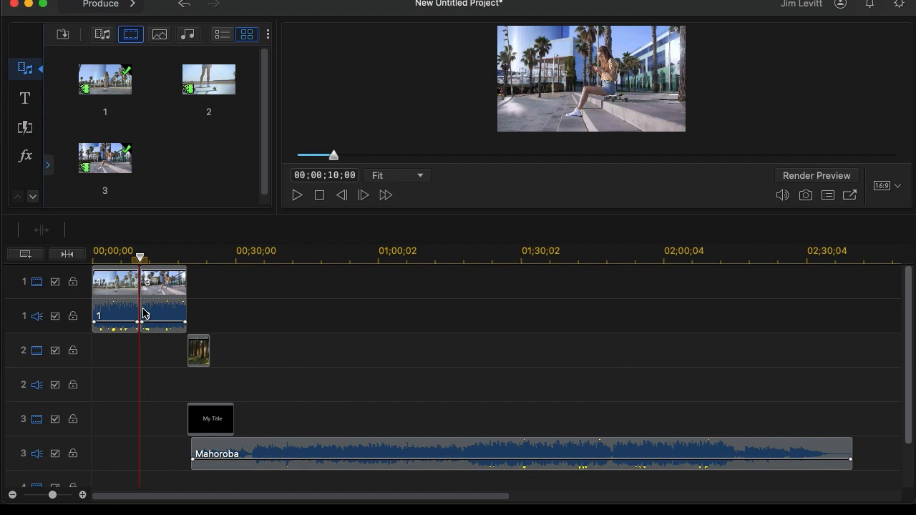
pyautogui.press('super+z')
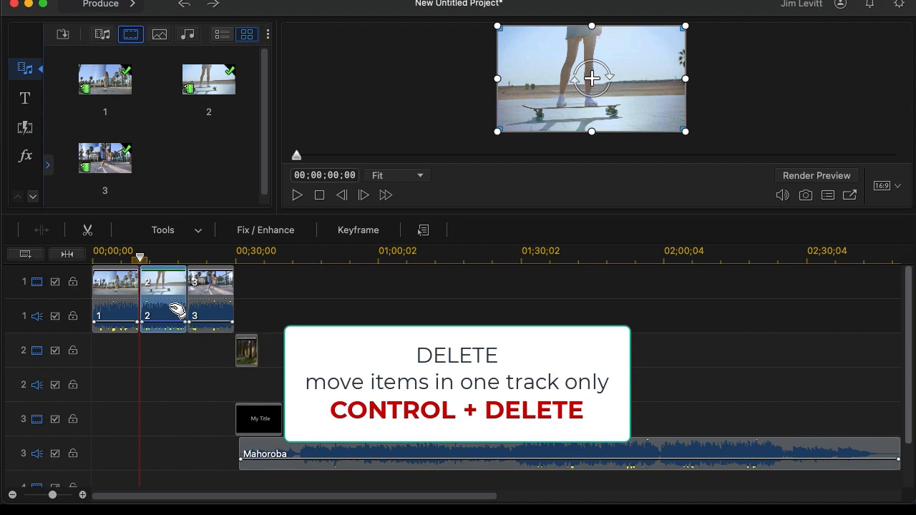
# Remove clip 2 again, closing the gap on track 1 only, and undo the removal.
pyautogui.hotkey('ctrl', 'Delete')
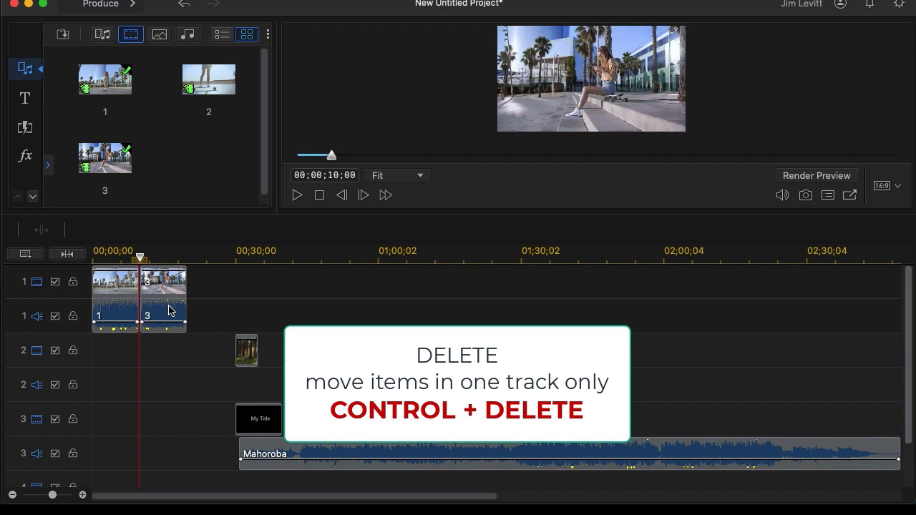
pyautogui.hotkey('ctrl', 'z')
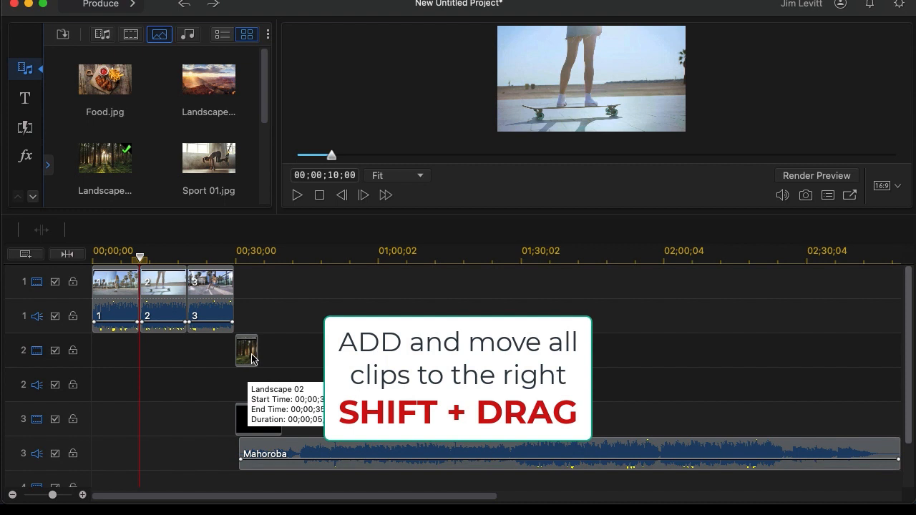
# Insert the photos Food.jpg and Sport 01.jpg before Landscape 02 on track 2, with Sport 01 first, moving the later clips on all tracks.
pyautogui.click(255, 256)
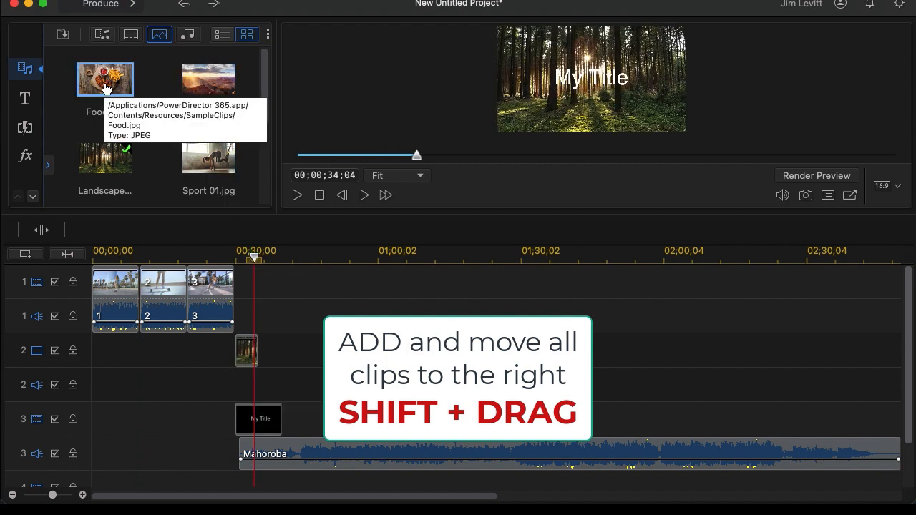
pyautogui.moveTo(106, 88); pyautogui.dragTo(239, 373)
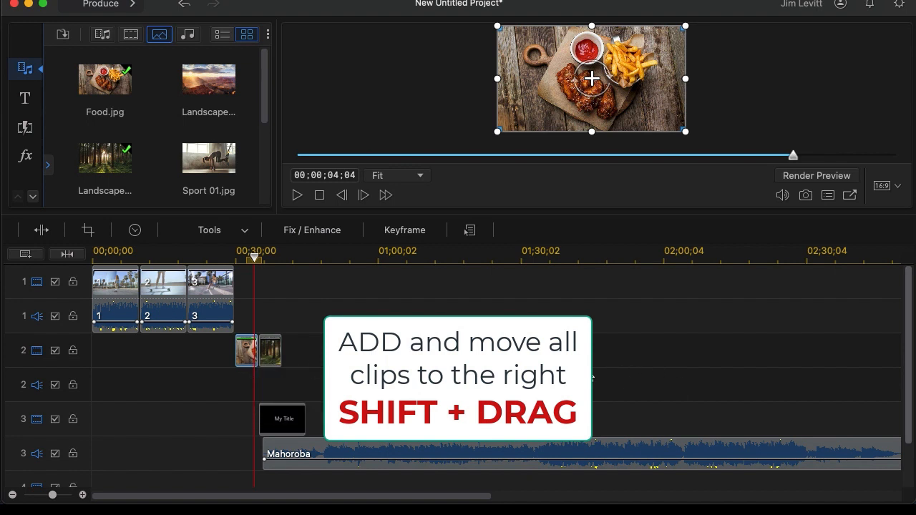
pyautogui.click(208, 158)
pyautogui.moveTo(211, 163); pyautogui.dragTo(237, 346)
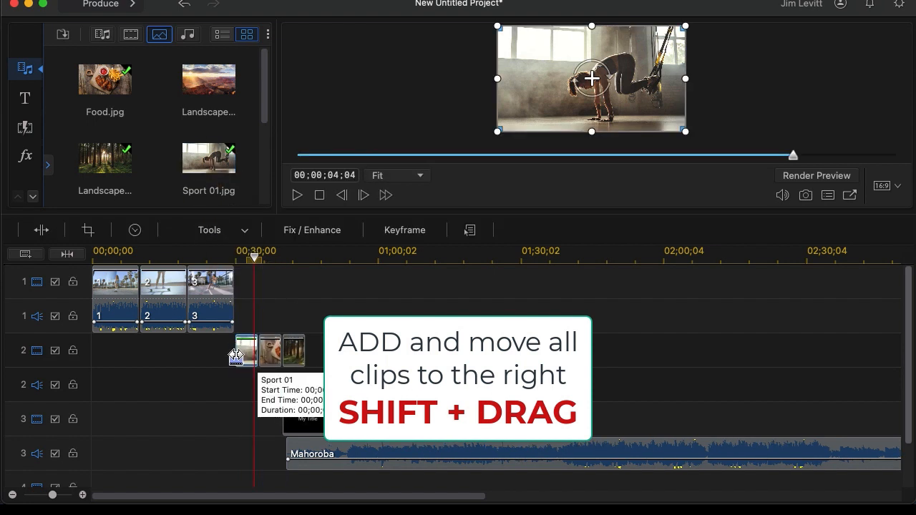